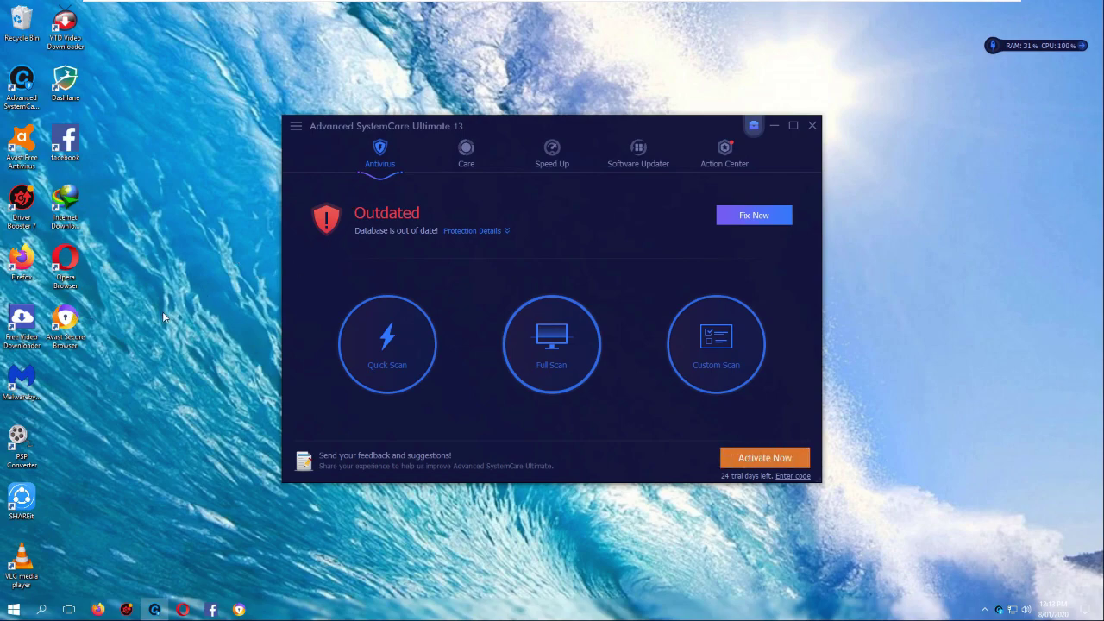
Update the outdated antivirus database with Fix Now, bringing the status to Protected.
left_click(22, 379)
left_click(751, 221)
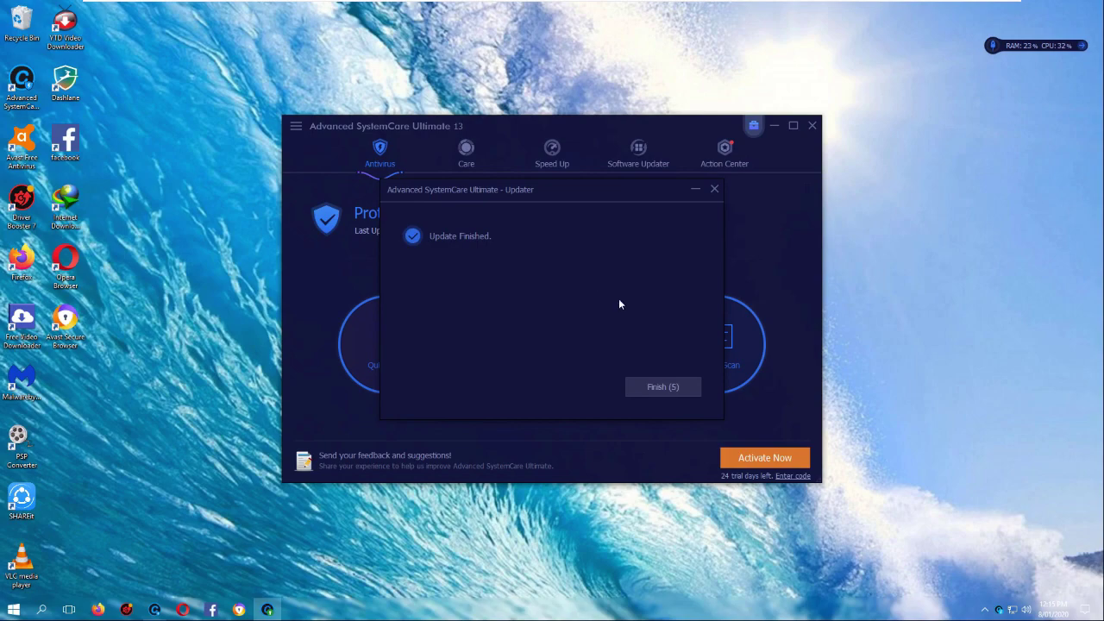
Close the finished updater and show the Care page with its eight ticked cleanup items.
left_click(660, 387)
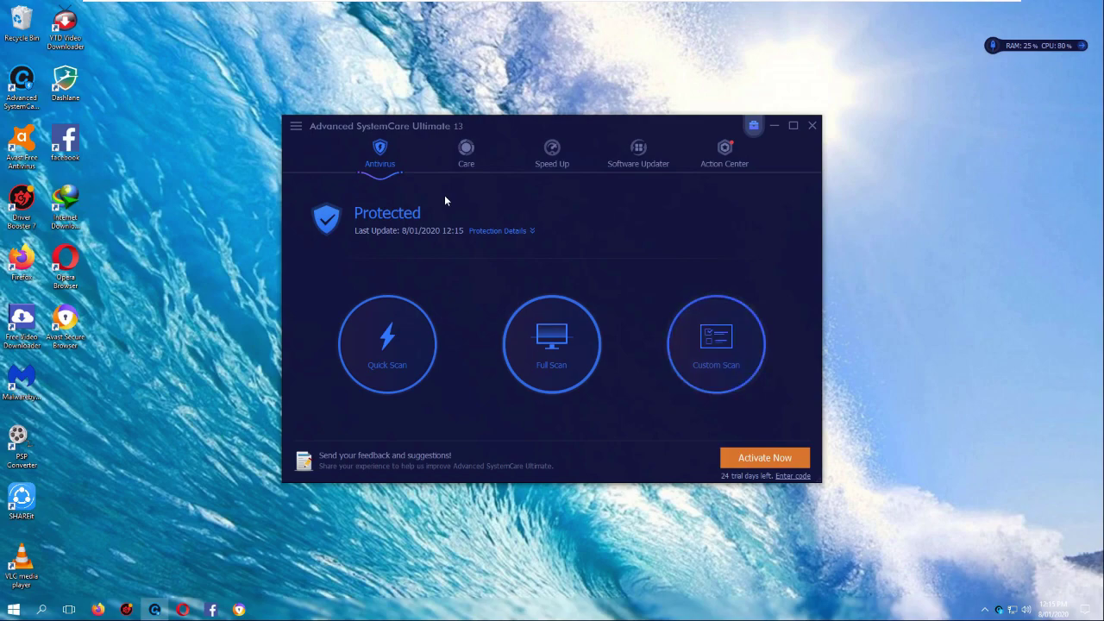
left_click(465, 150)
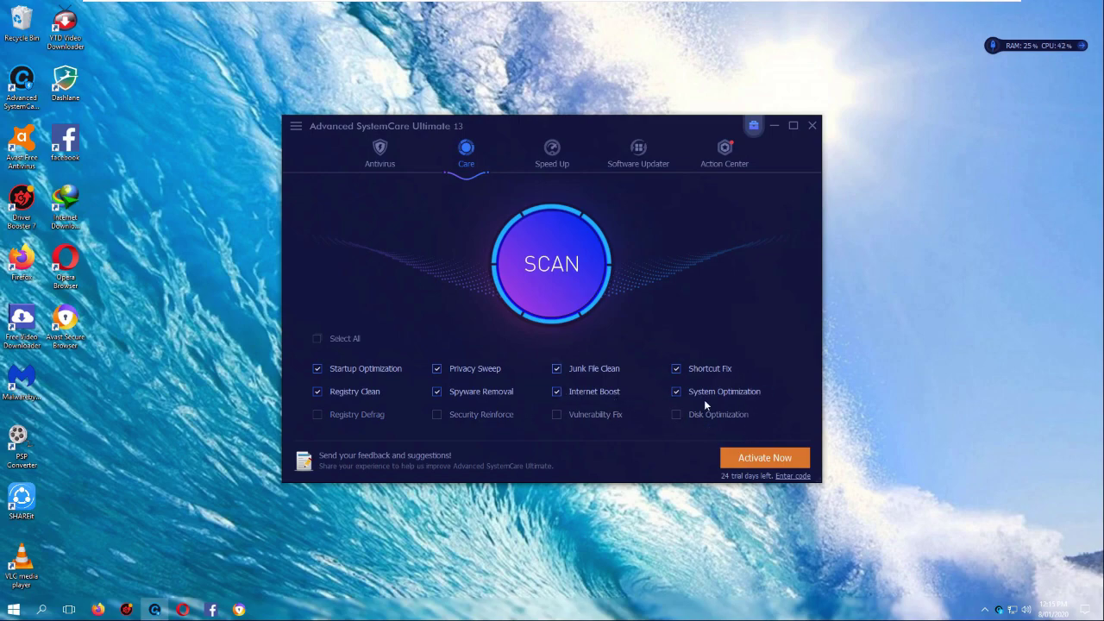
Turn Turbo Boost on from the Speed Up page, stopping 47 programs and releasing 335 MB RAM.
left_click(552, 153)
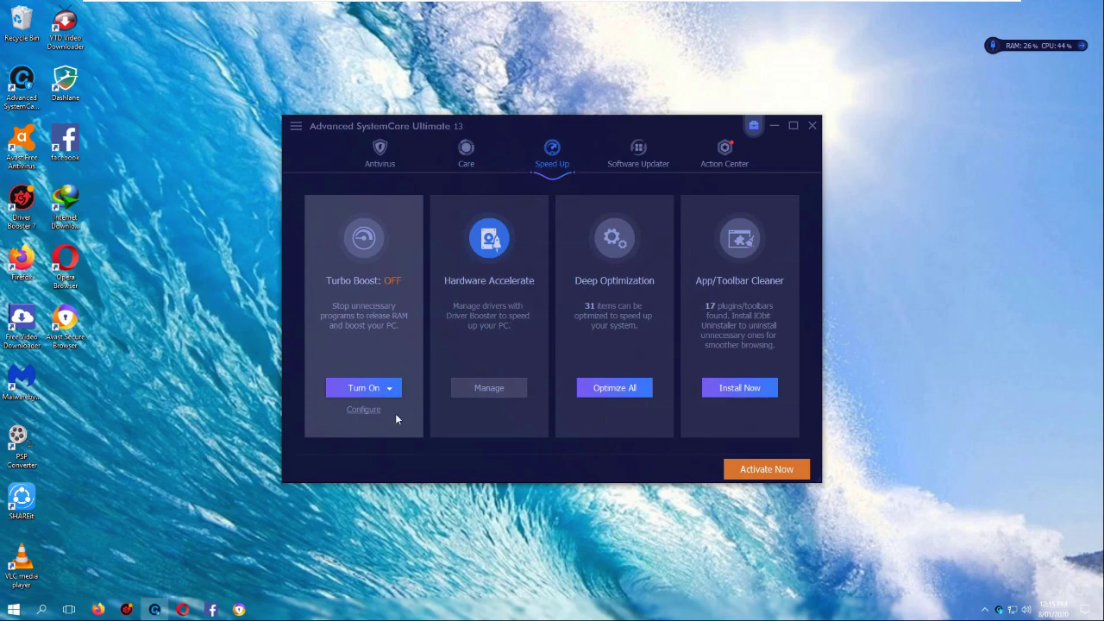
left_click(388, 388)
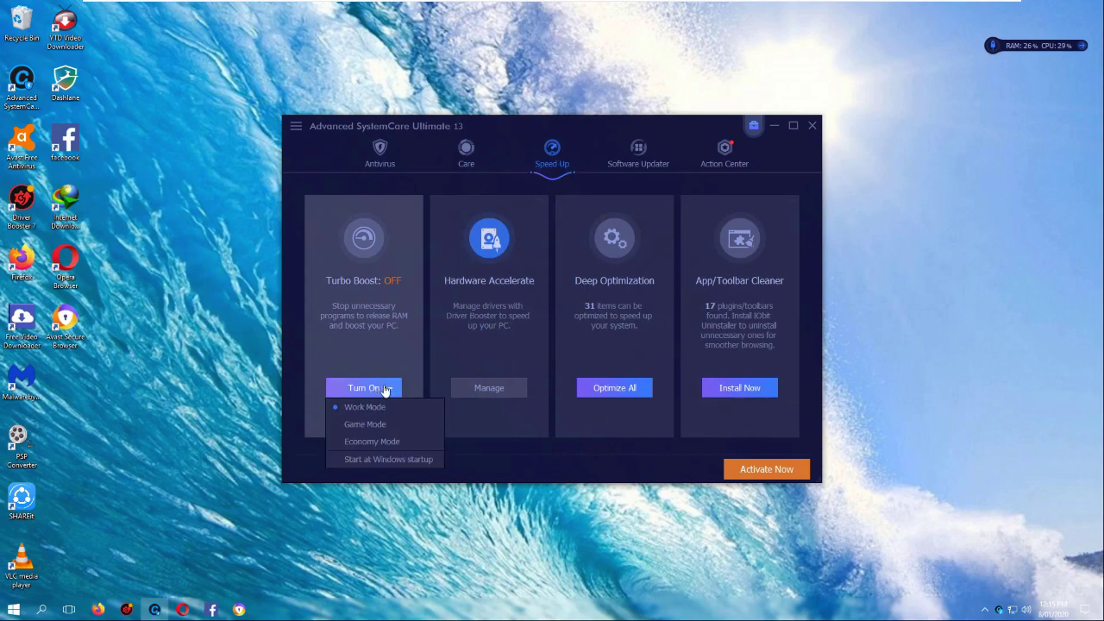
left_click(385, 354)
left_click(382, 387)
left_click(365, 388)
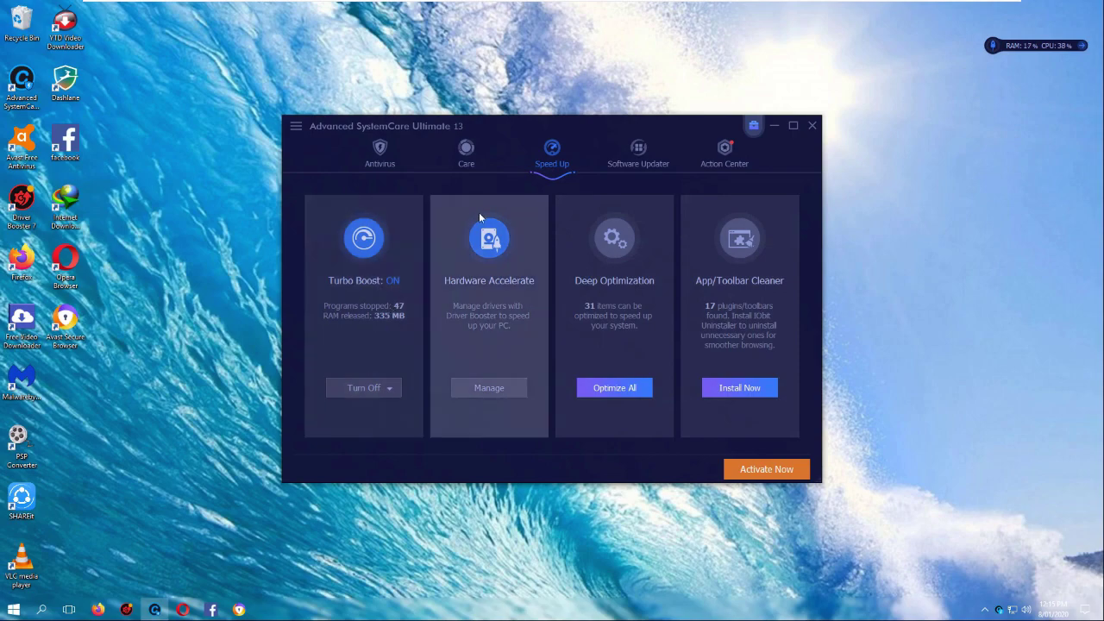
Expand the Performance Monitor to browse high-RAM processes, then collapse it to the RAM 18%, CPU 37% readout.
left_click(1082, 46)
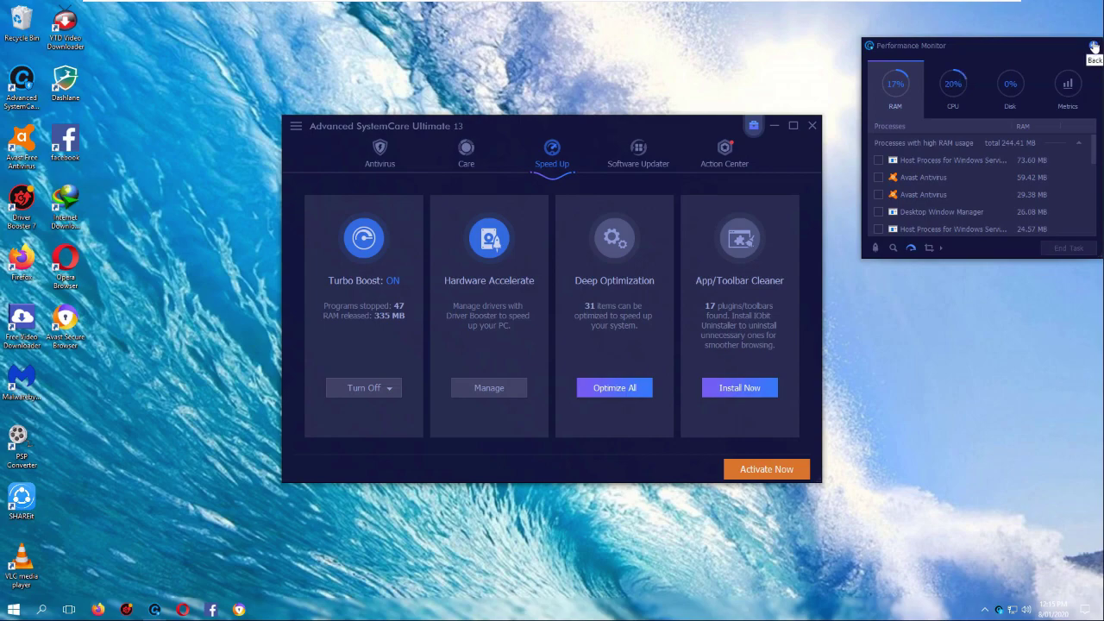
left_click(1093, 47)
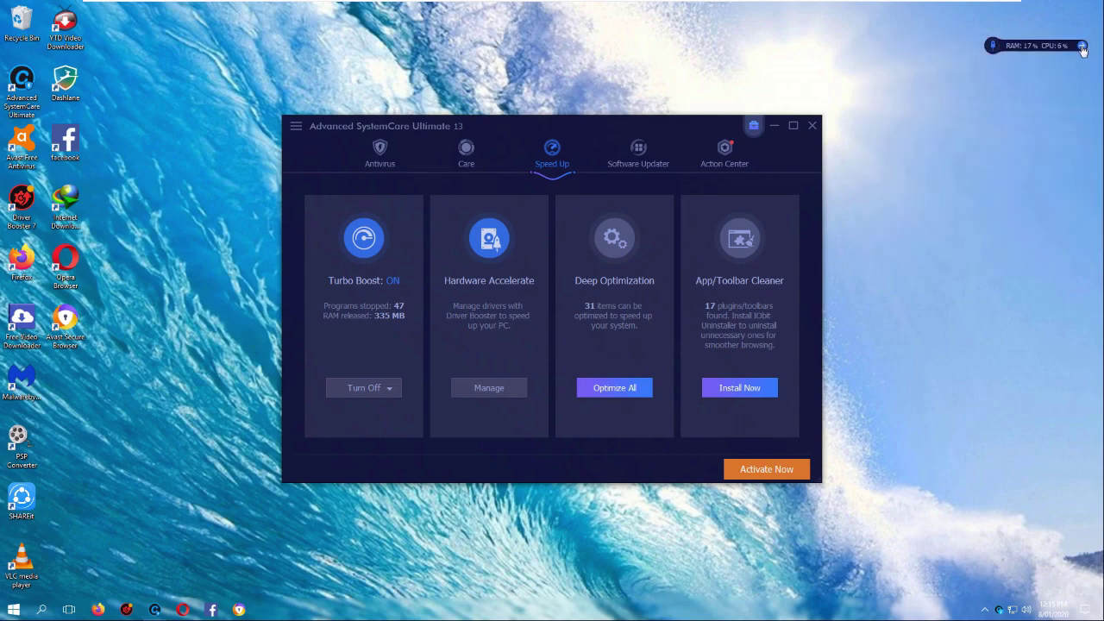
left_click(1078, 41)
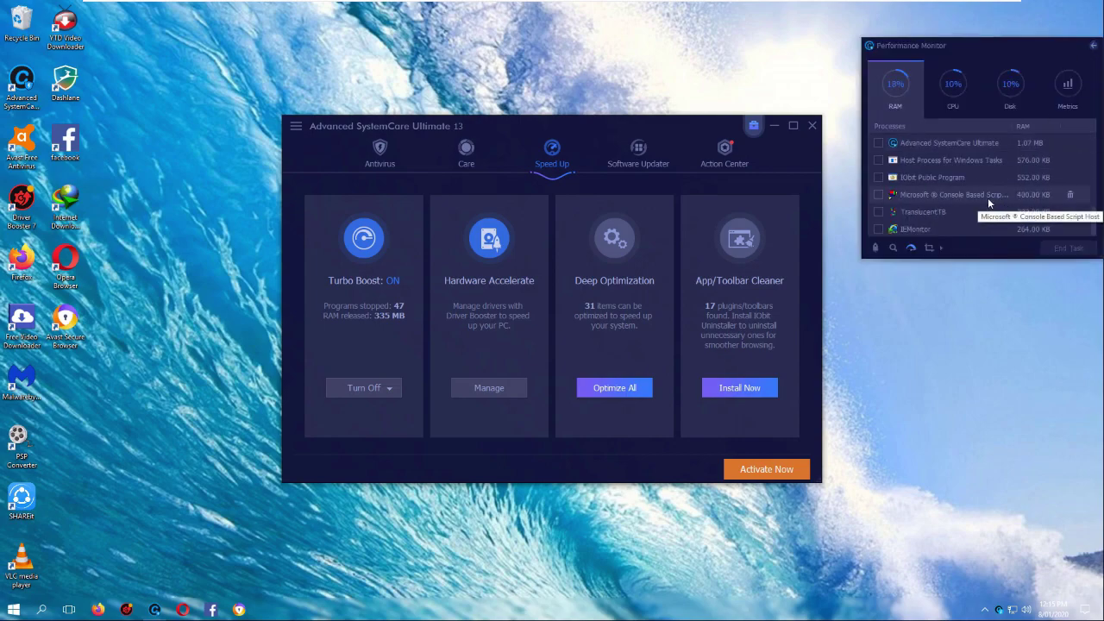
scroll(957, 207, "down", 5)
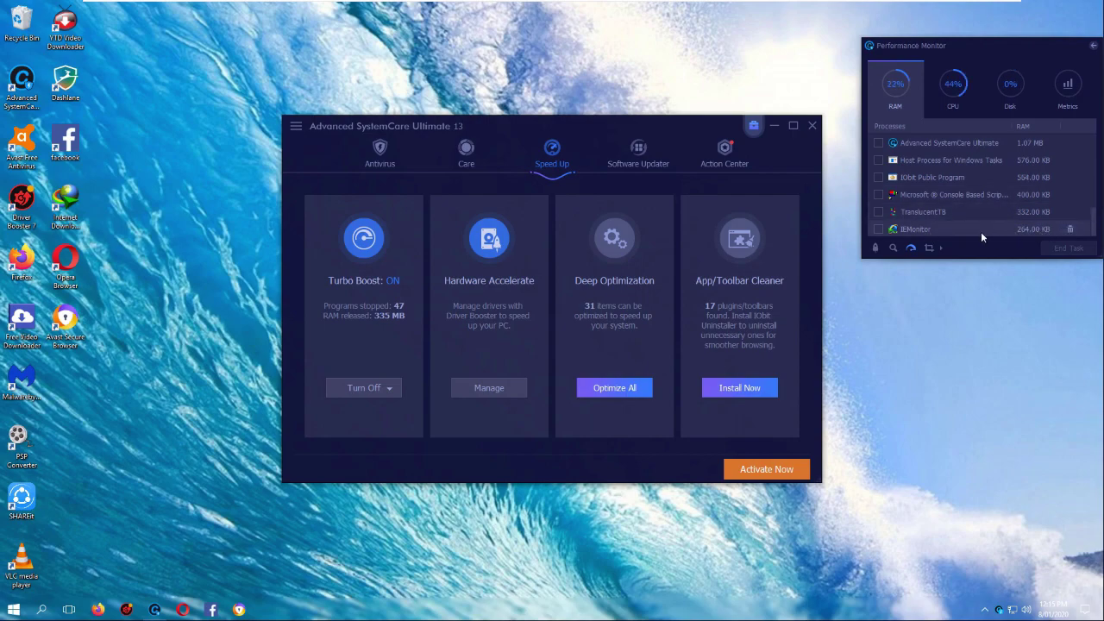
scroll(981, 231, "up", 3)
scroll(978, 228, "up", 3)
left_click(1092, 45)
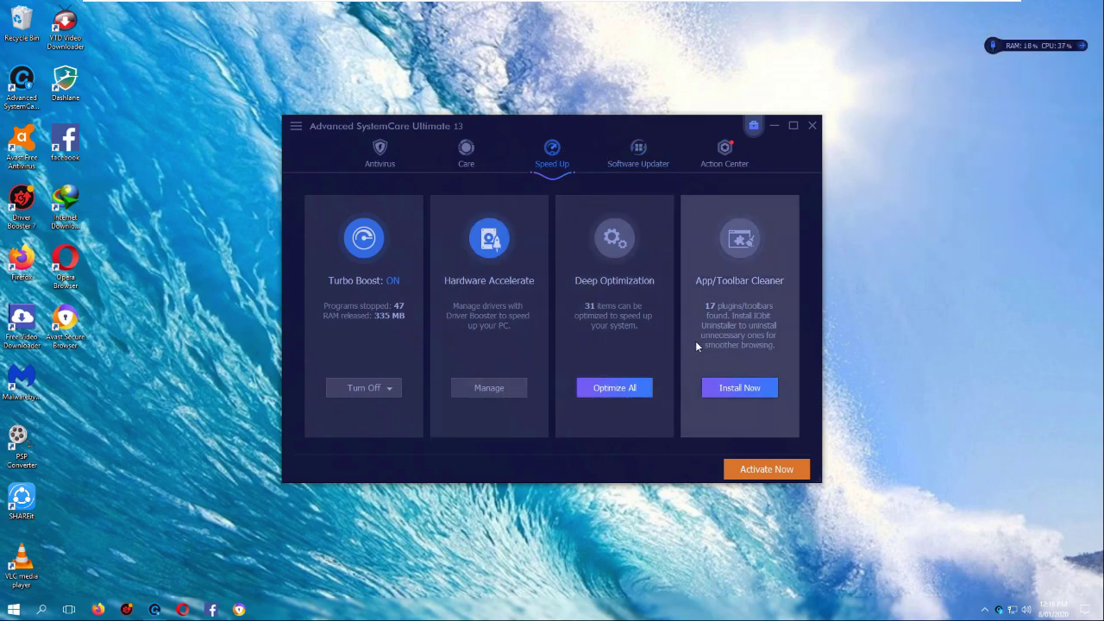
Review the Software Updater and Action Center program lists, then return to the Antivirus page.
left_click(639, 154)
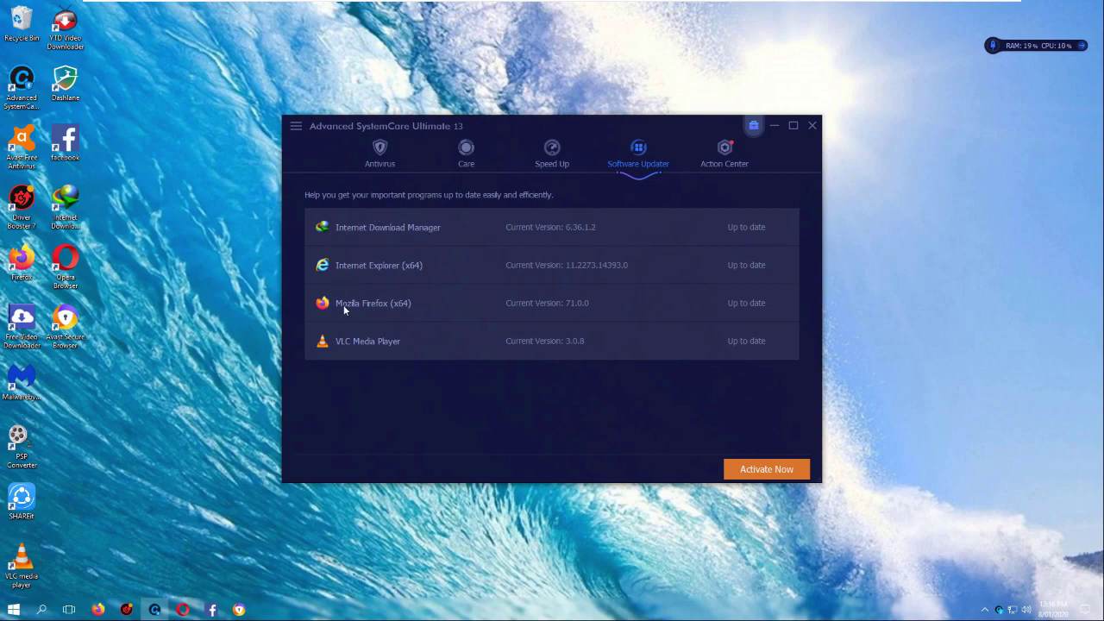
left_click(725, 154)
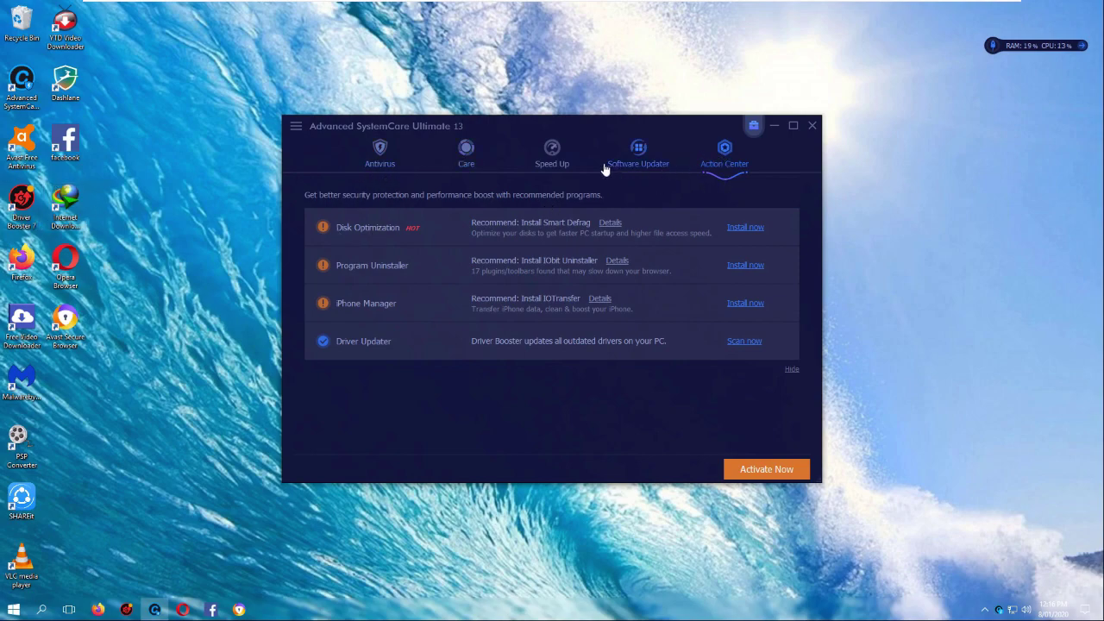
left_click(376, 167)
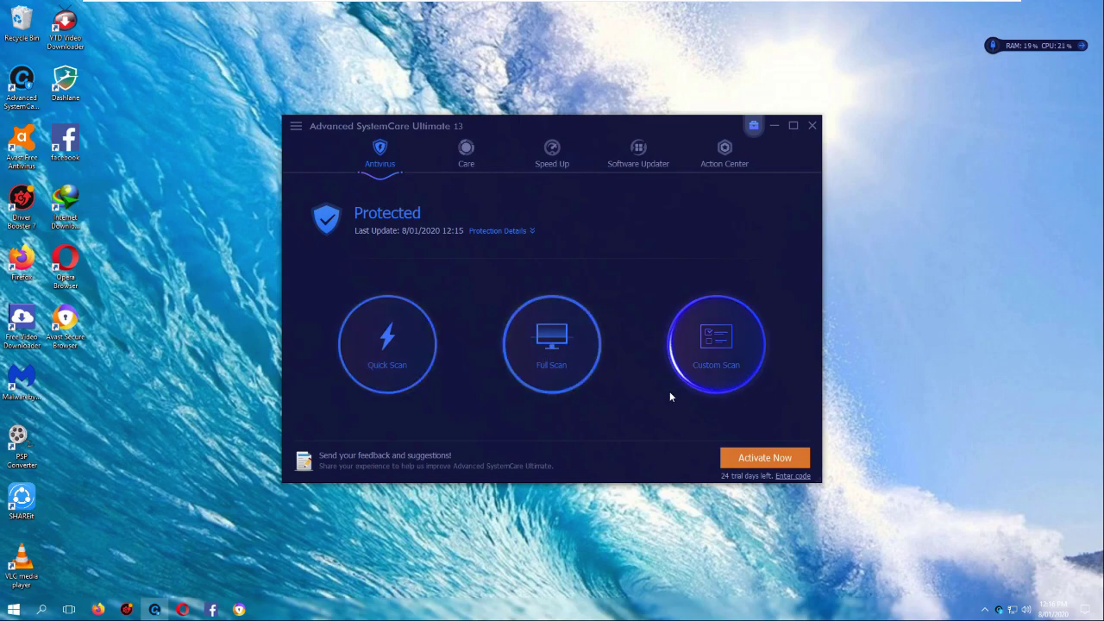
Run a Full Scan, which finishes with 323016 objects scanned and 0 threats detected.
left_click(557, 366)
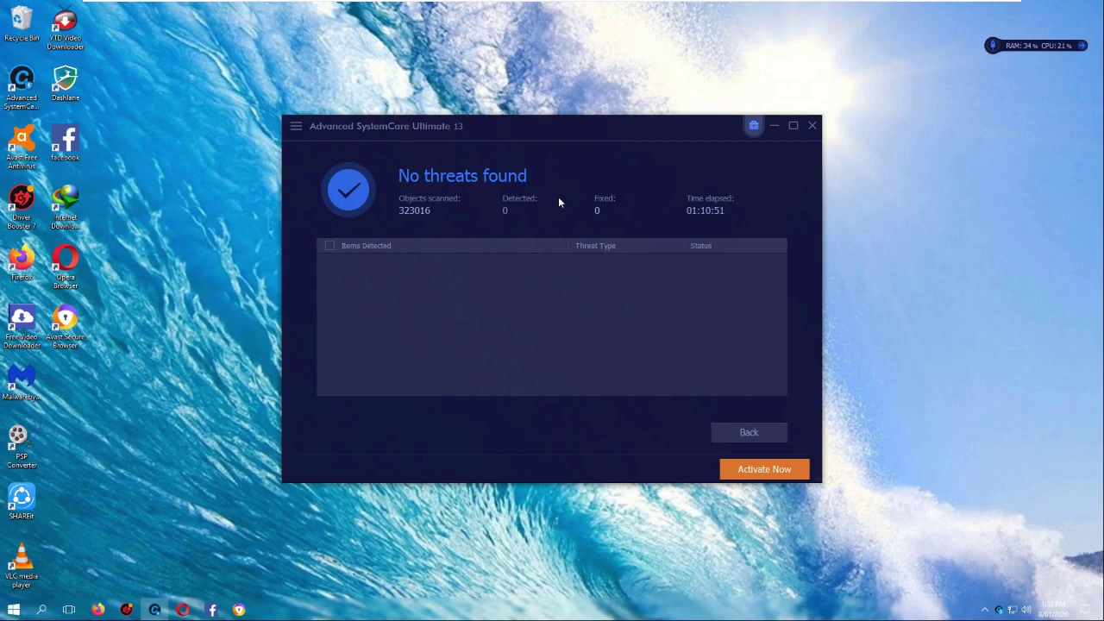
Leave the scan results and browse Care, Antivirus and Care again before ending on Speed Up.
left_click(734, 430)
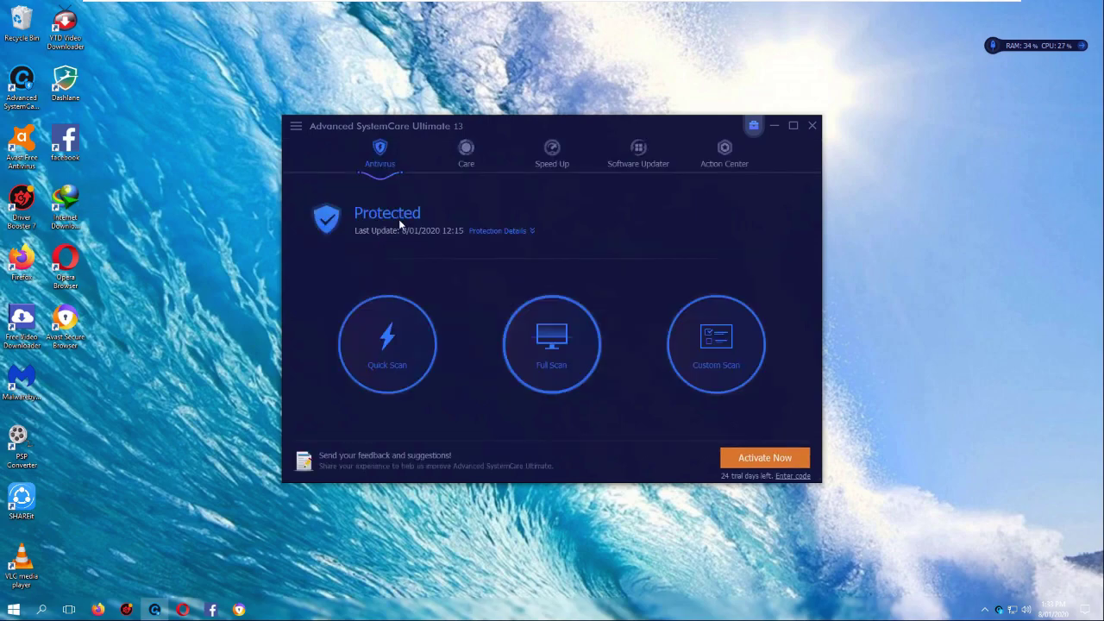
left_click(464, 164)
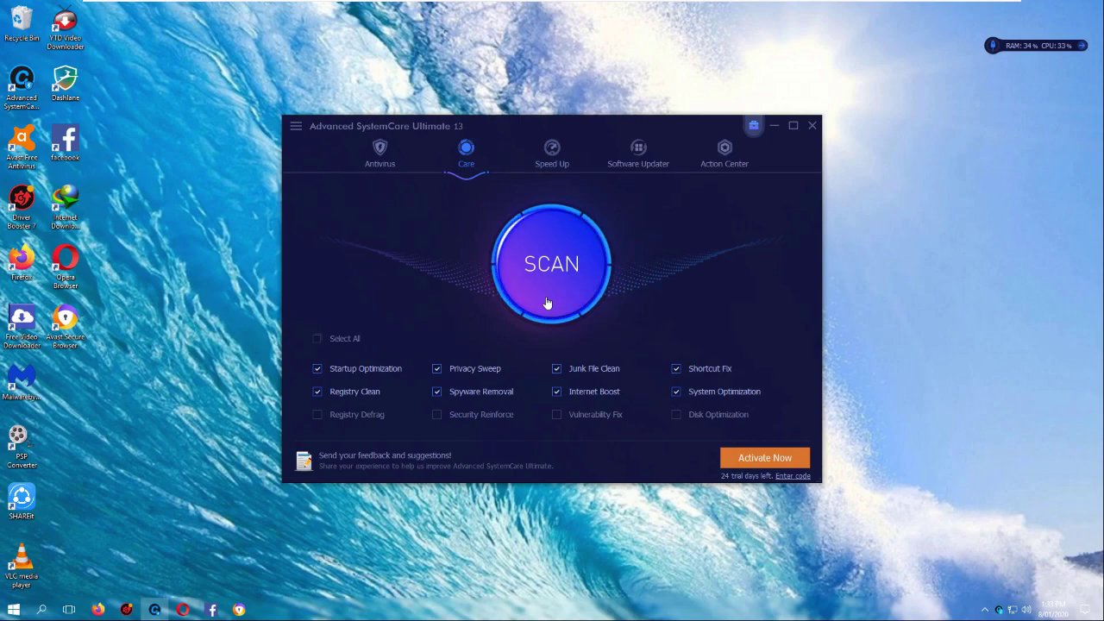
left_click(373, 157)
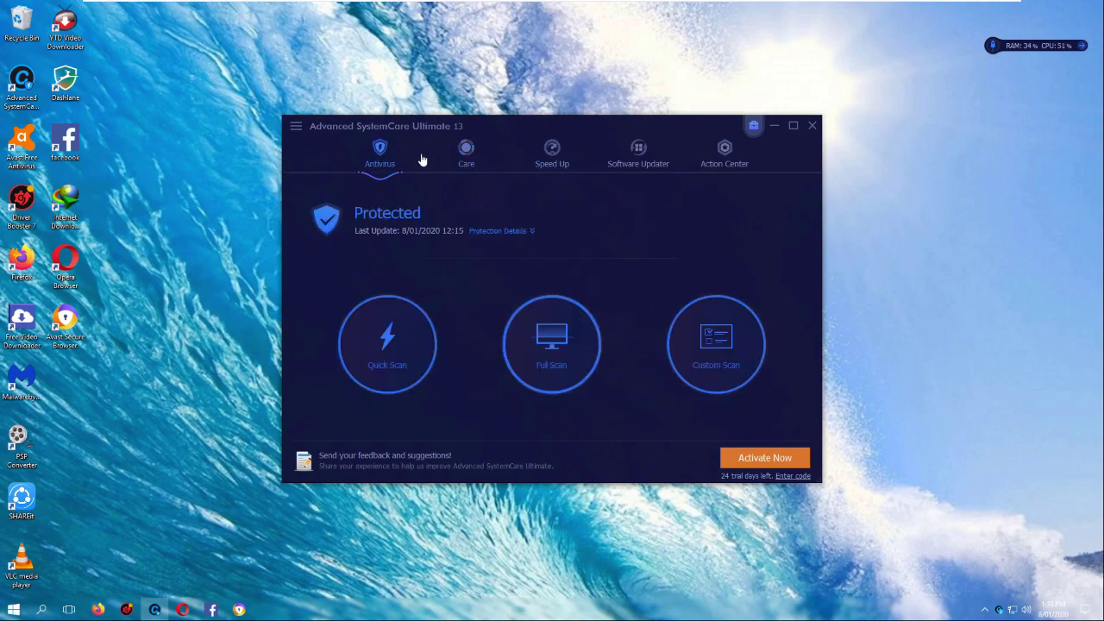
left_click(468, 159)
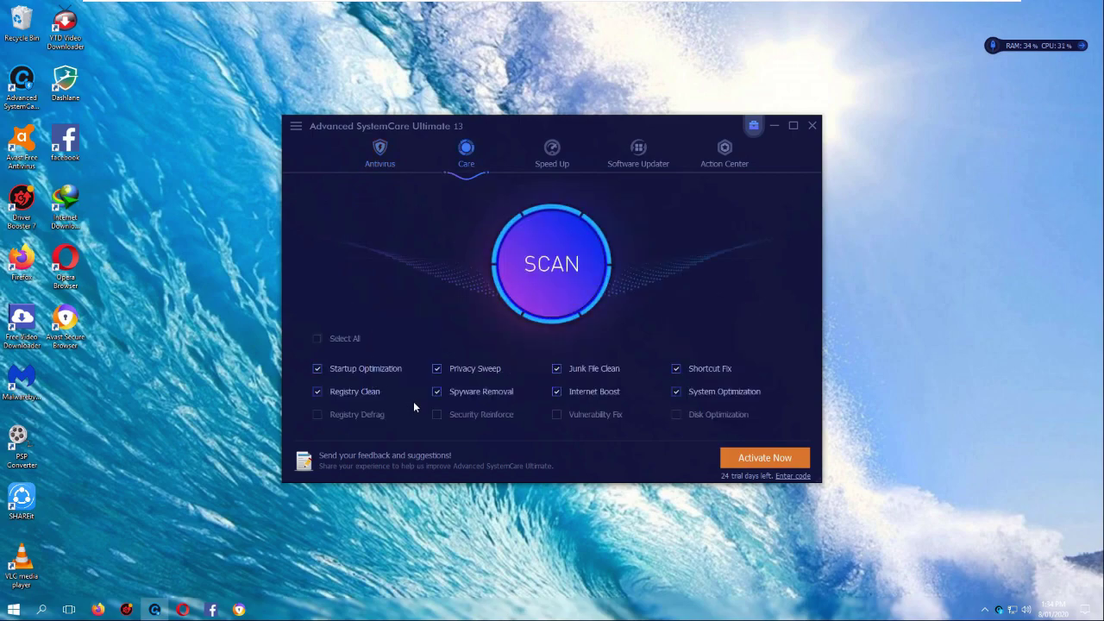
left_click(558, 165)
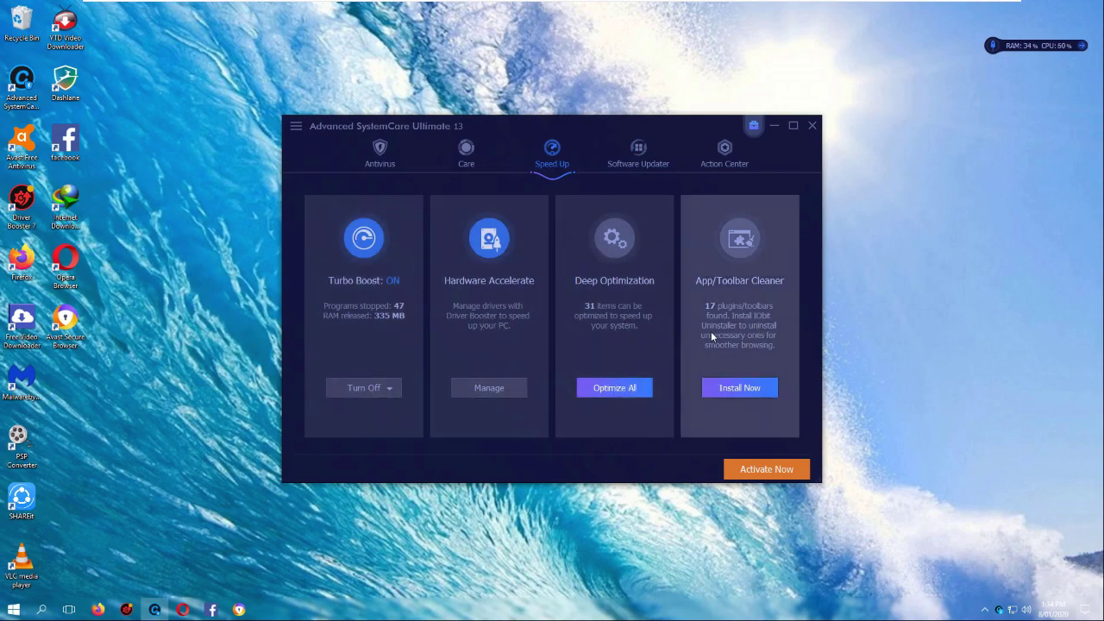
Start Deep Optimization with Optimize All and request the App/Toolbar Cleaner install, bringing up the IObit Uninstaller offer.
left_click(626, 391)
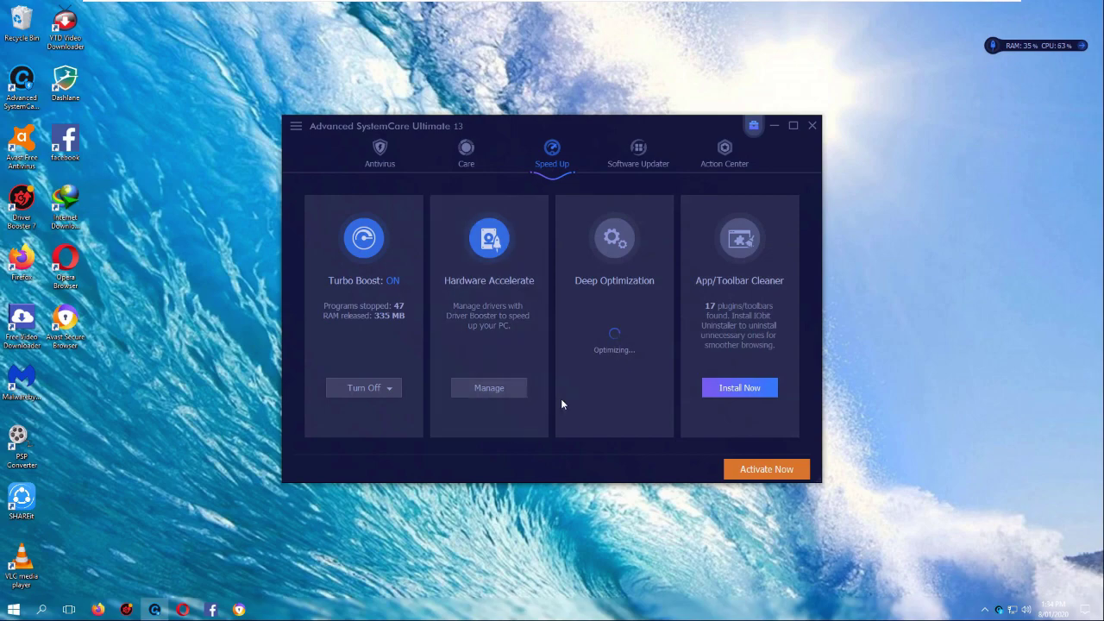
left_click(763, 393)
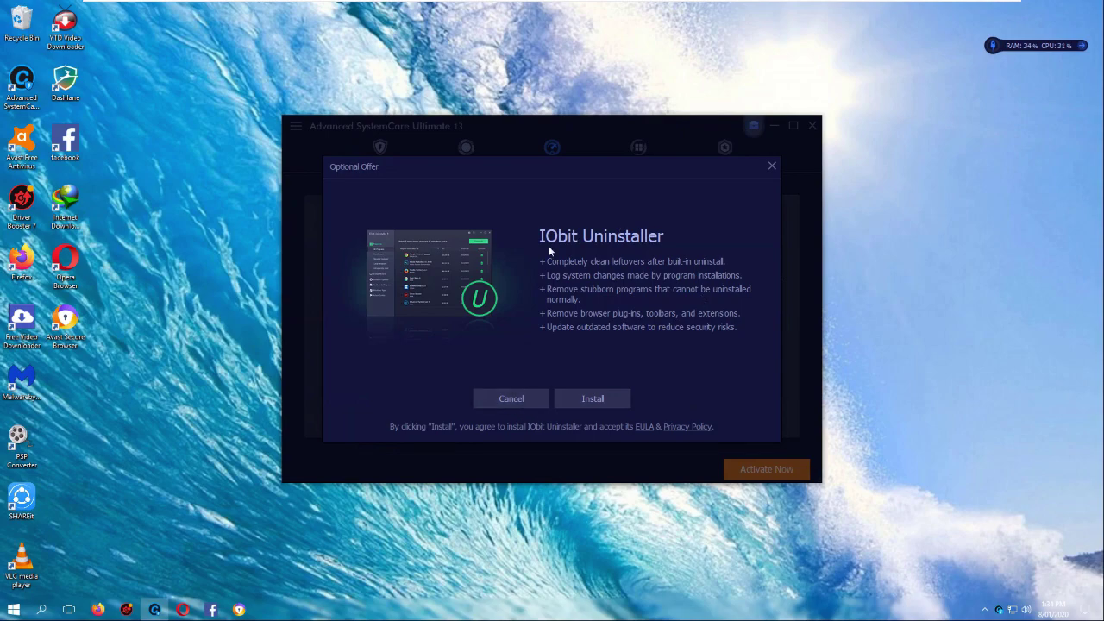
Dismiss the IObit Uninstaller offer, review Software Updater and Action Center, then return to Antivirus.
left_click(772, 165)
left_click(607, 164)
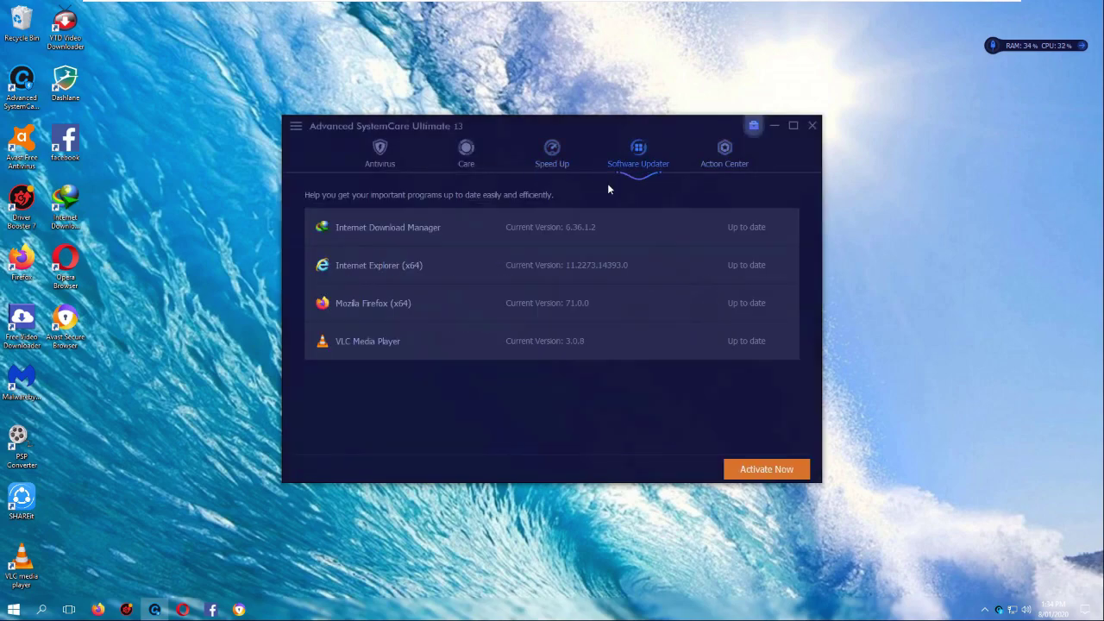
left_click(724, 153)
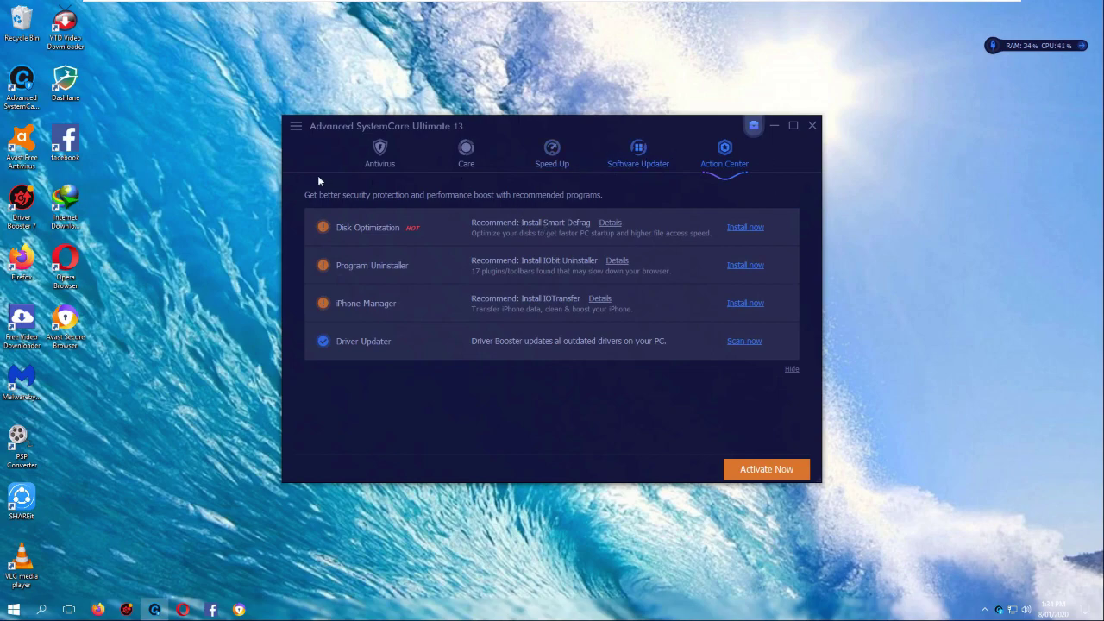
left_click(379, 153)
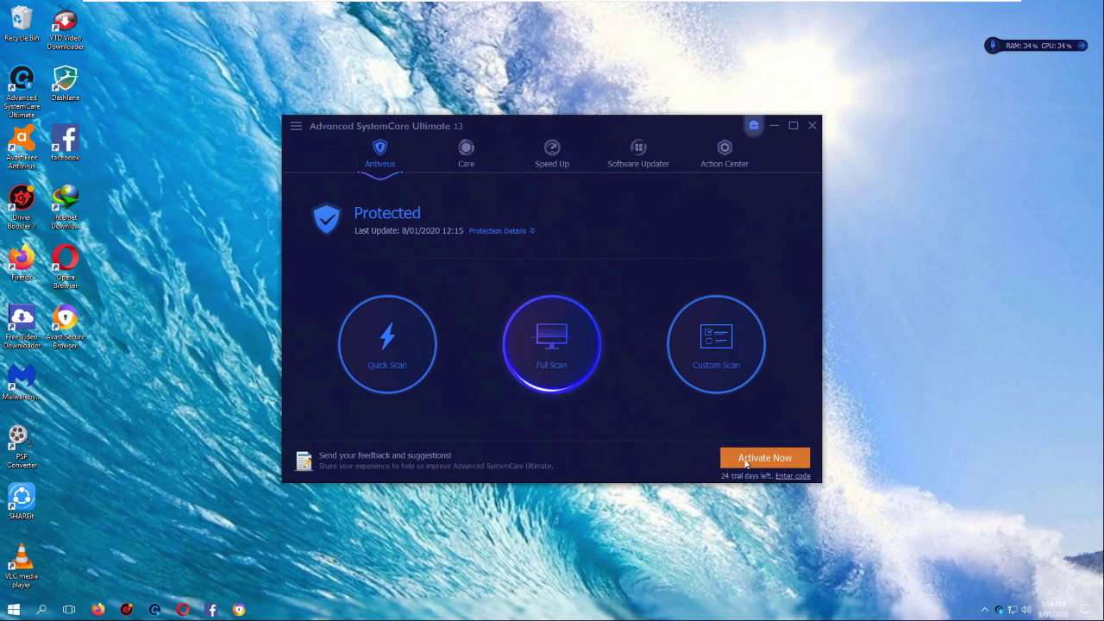
mouse_move(746, 466)
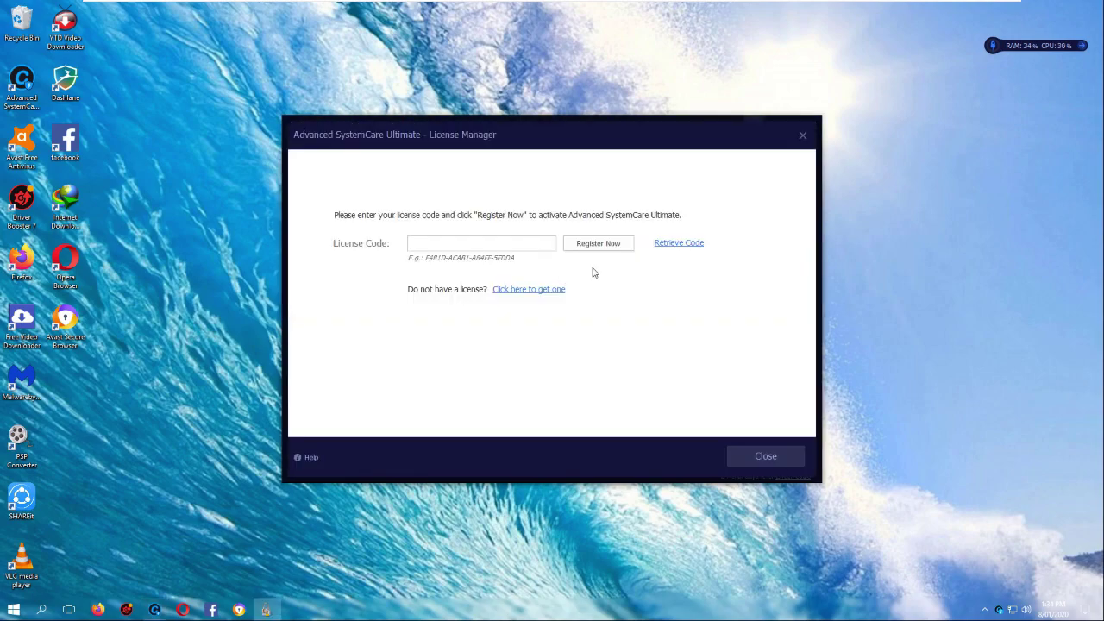
left_click(765, 454)
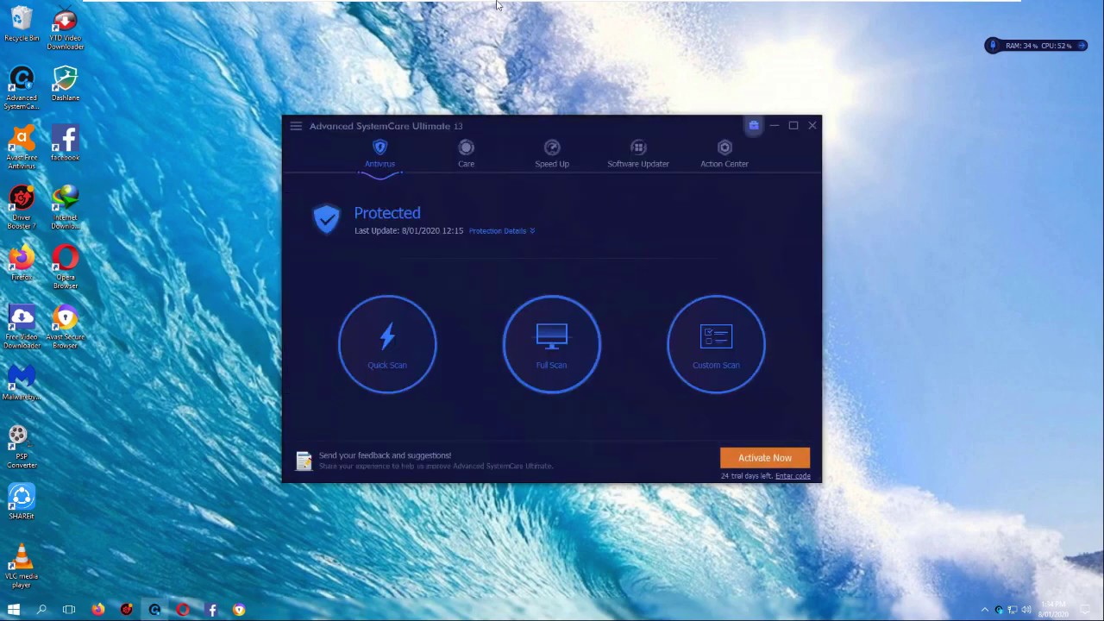